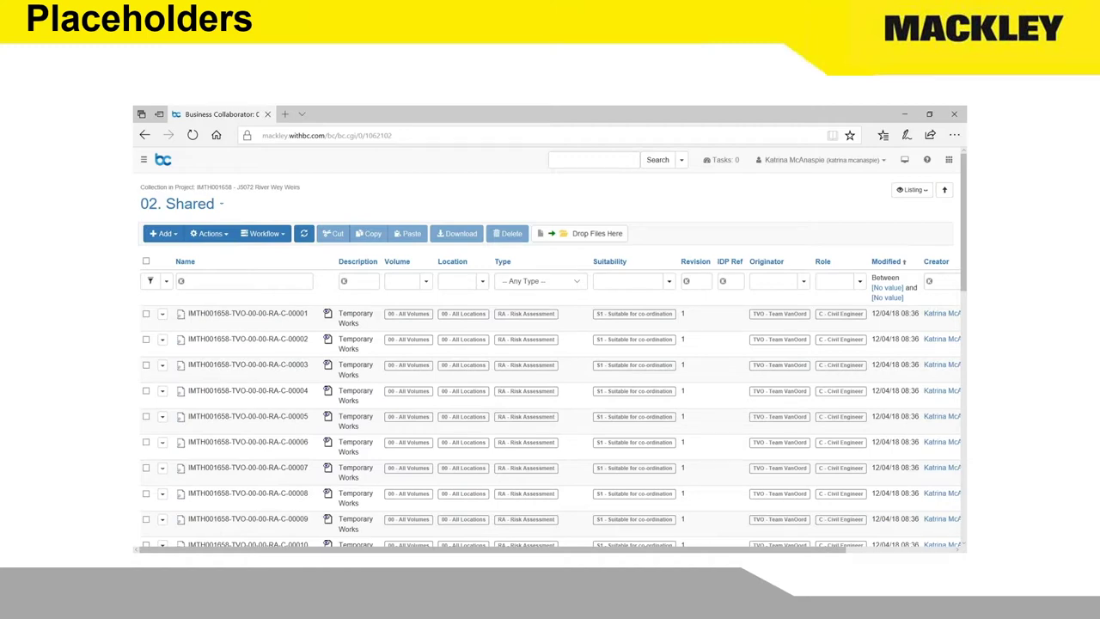
key("Right")
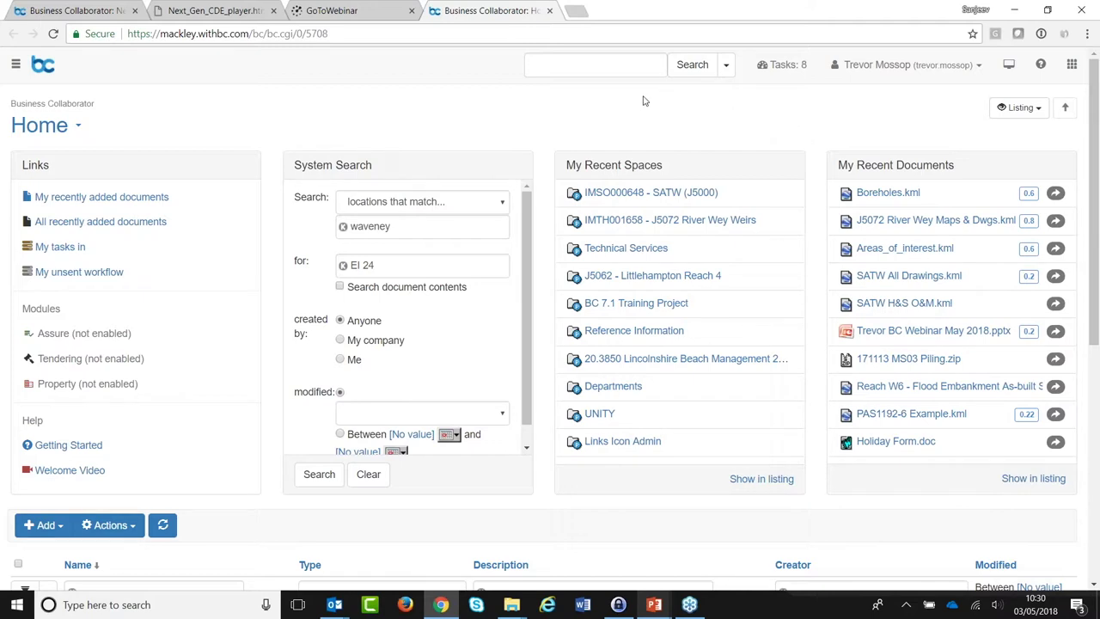
Open the recent project space IMTH001658 - J5072 River Wey Weirs and switch it to the map view.
left_click(637, 221)
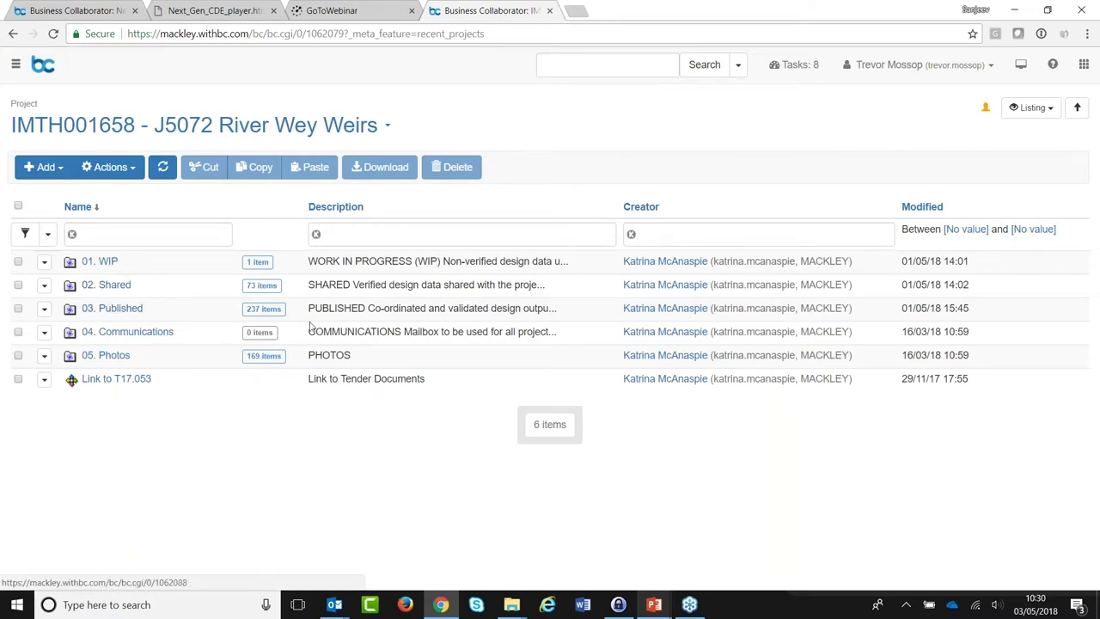
left_click(1032, 111)
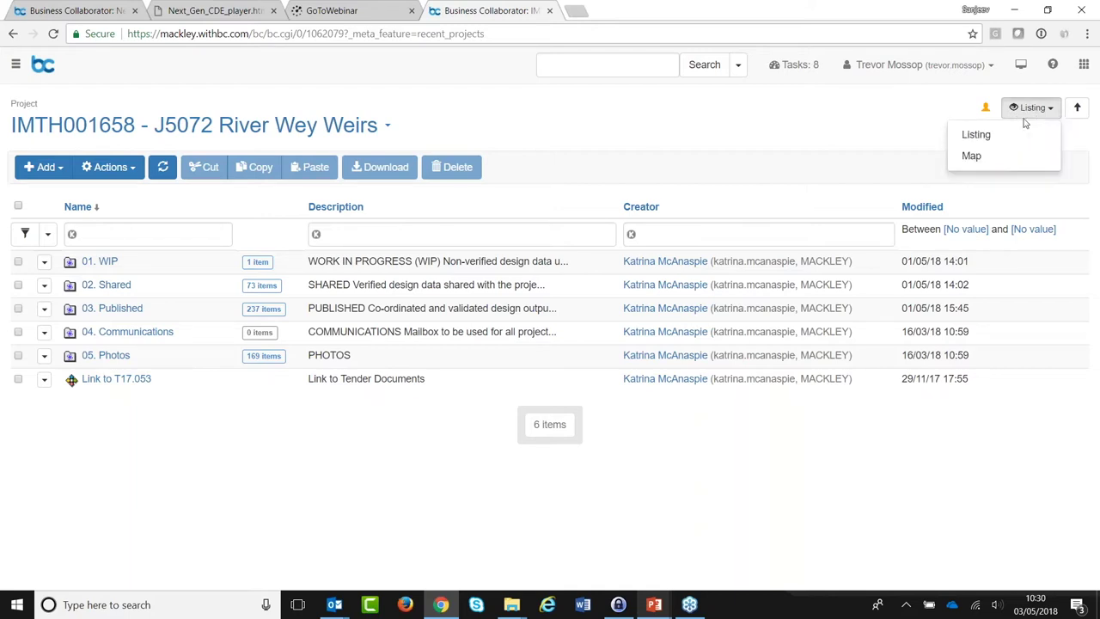
left_click(977, 157)
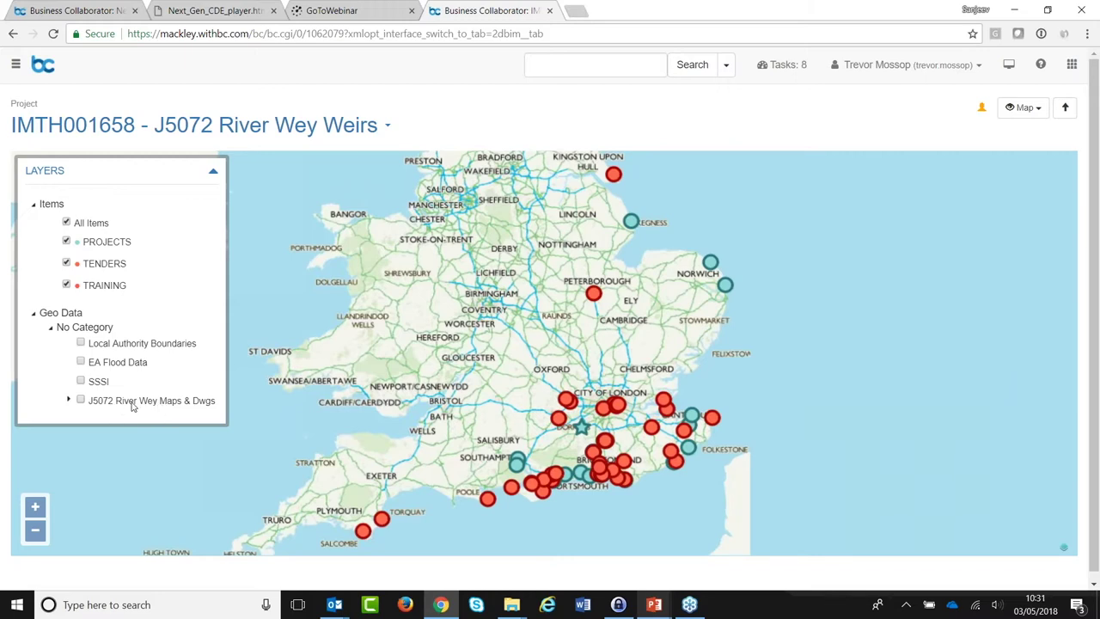
Turn on the J5072 River Wey Maps & Dwgs layer and locate the Hamm Oil Mills and Broadmead Weir sites on the map.
left_click(81, 401)
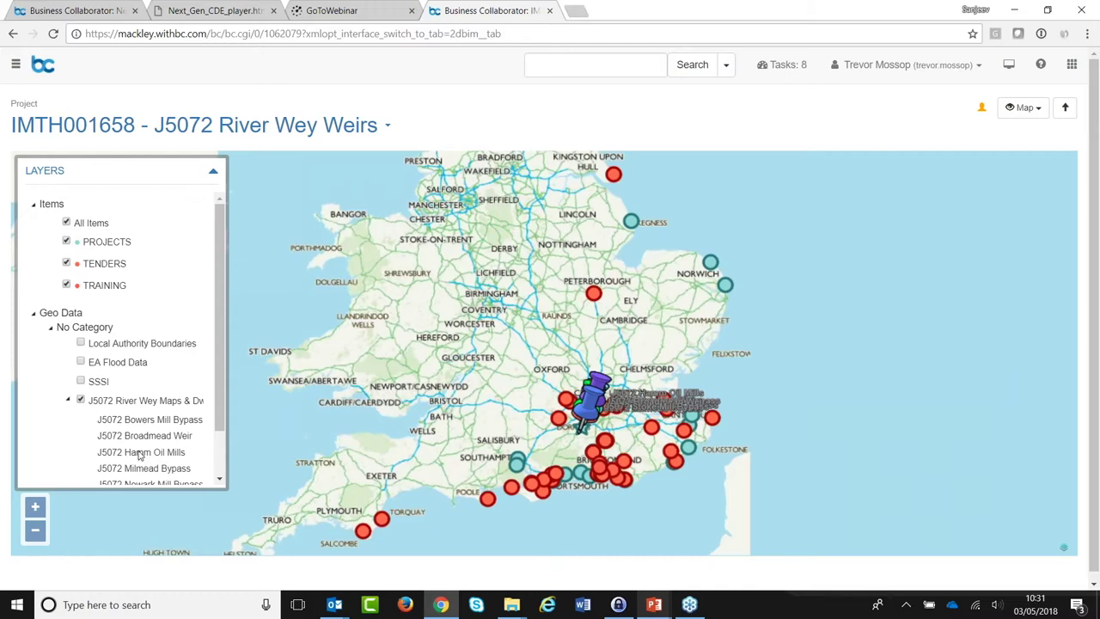
left_click(139, 455)
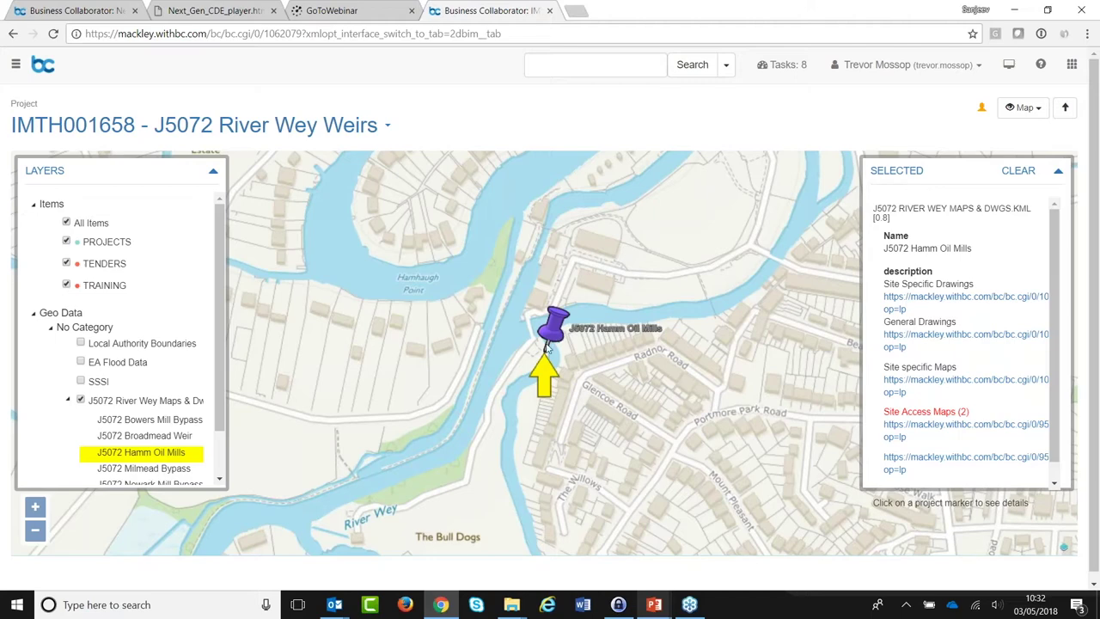
left_click(144, 436)
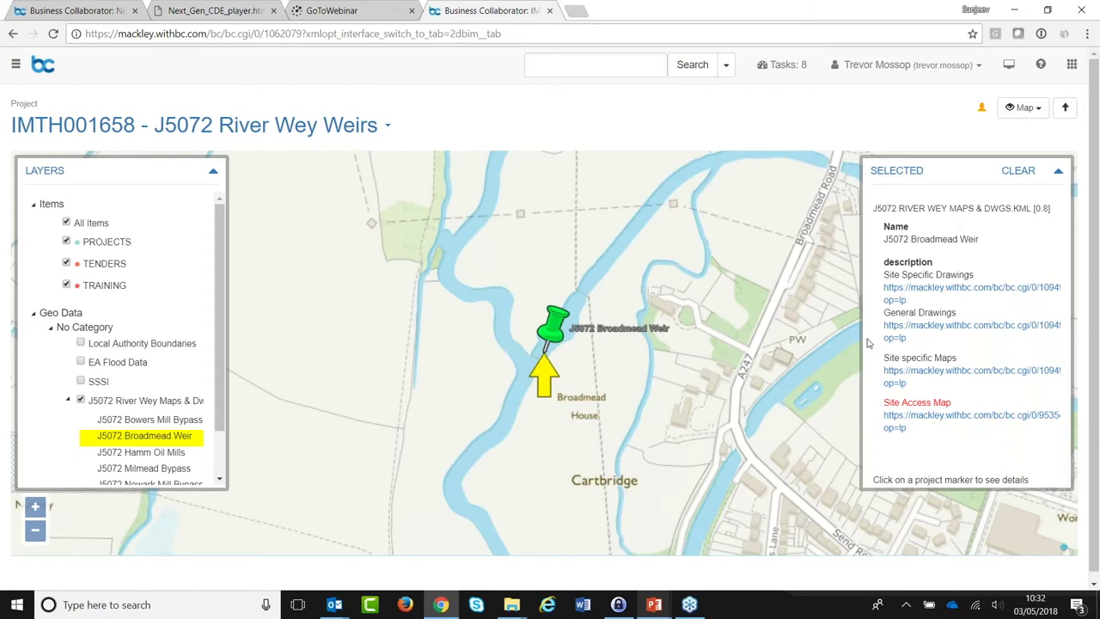
Open the site specific drawings linked to J5072 Broadmead Weir and look through the drawing list and its description filter.
left_click(896, 289)
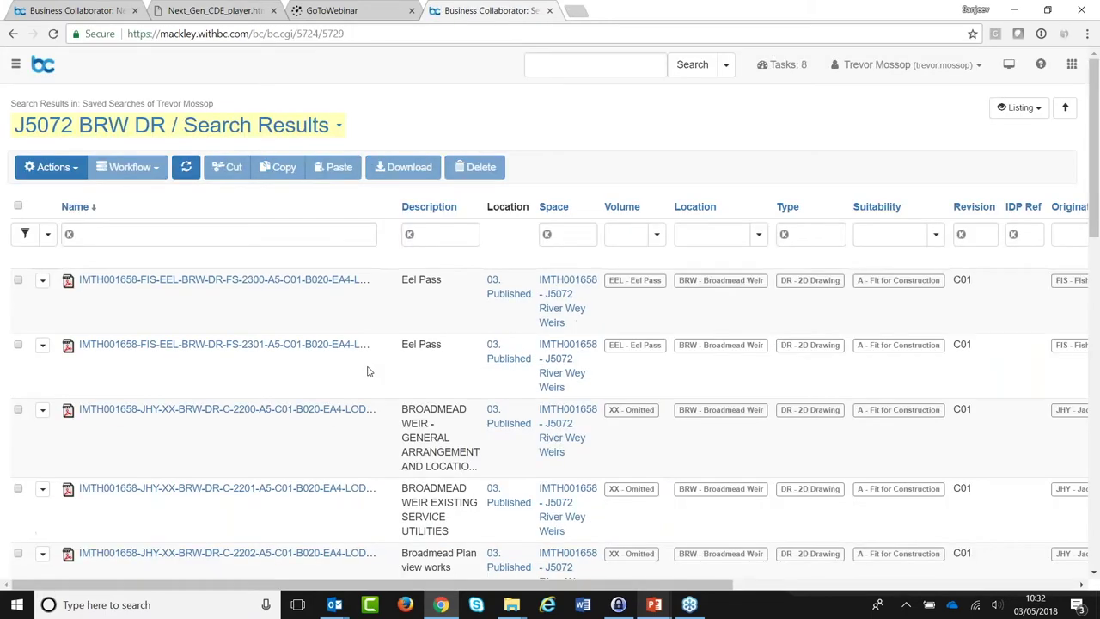
scroll(376, 369, "down", 2)
scroll(375, 370, "down", 6)
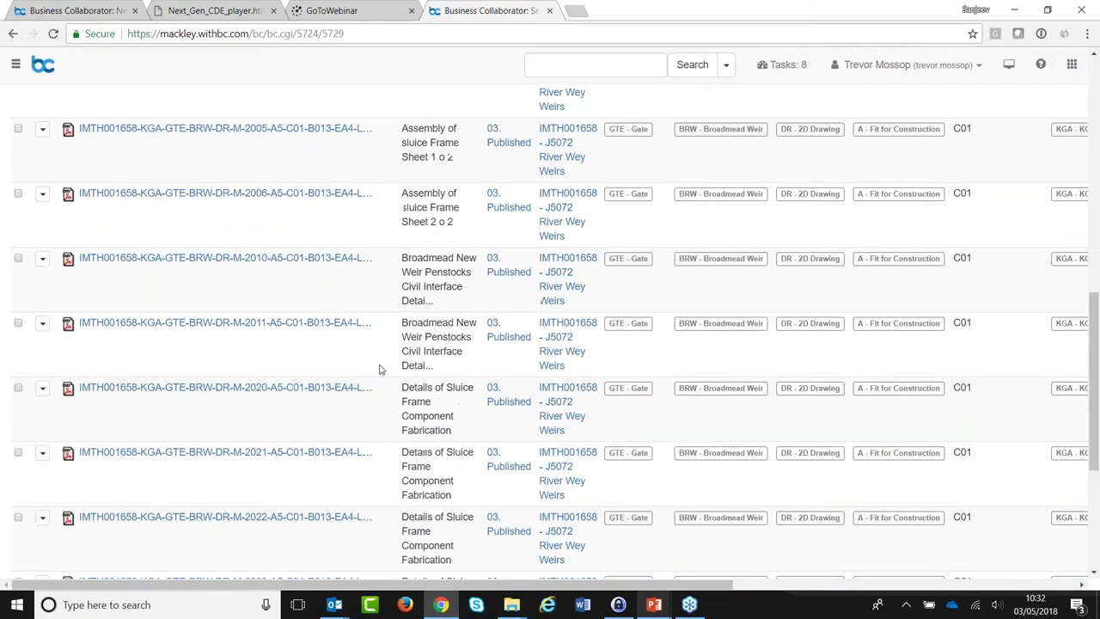
scroll(382, 369, "up", 8)
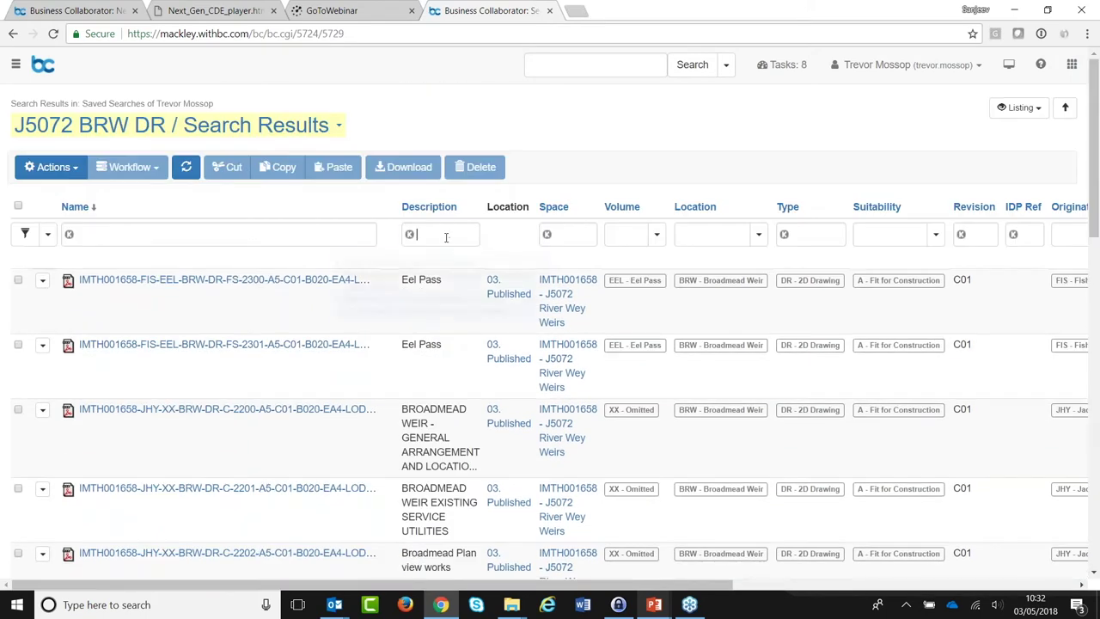
left_click(446, 234)
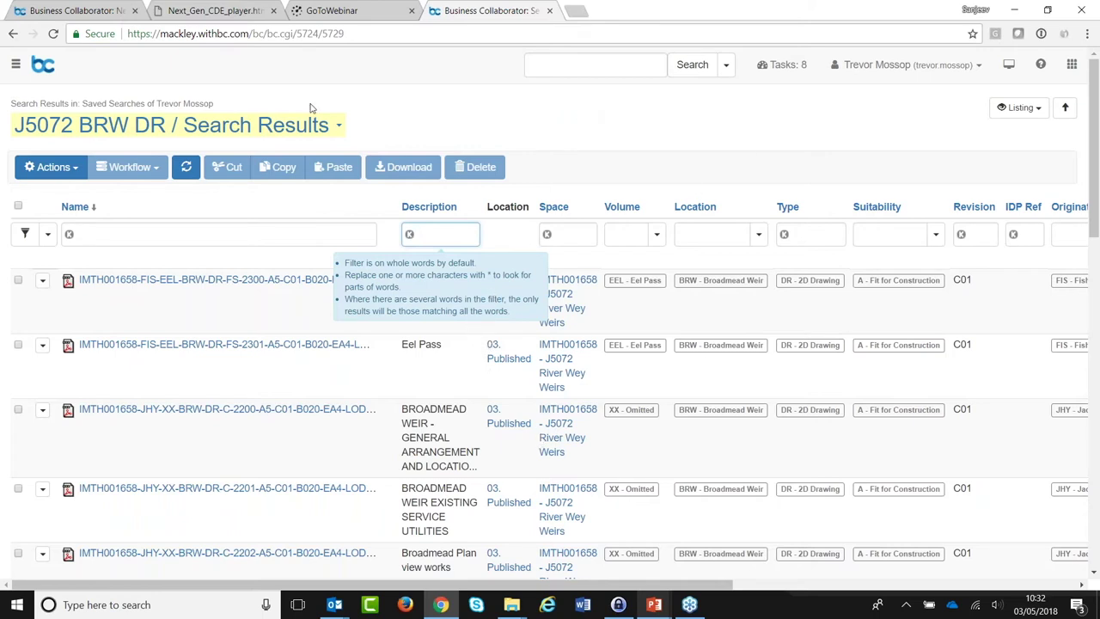
Return to the home page, open the IMSO000648 - SATW (J5000) project and switch it to the map view.
left_click(43, 65)
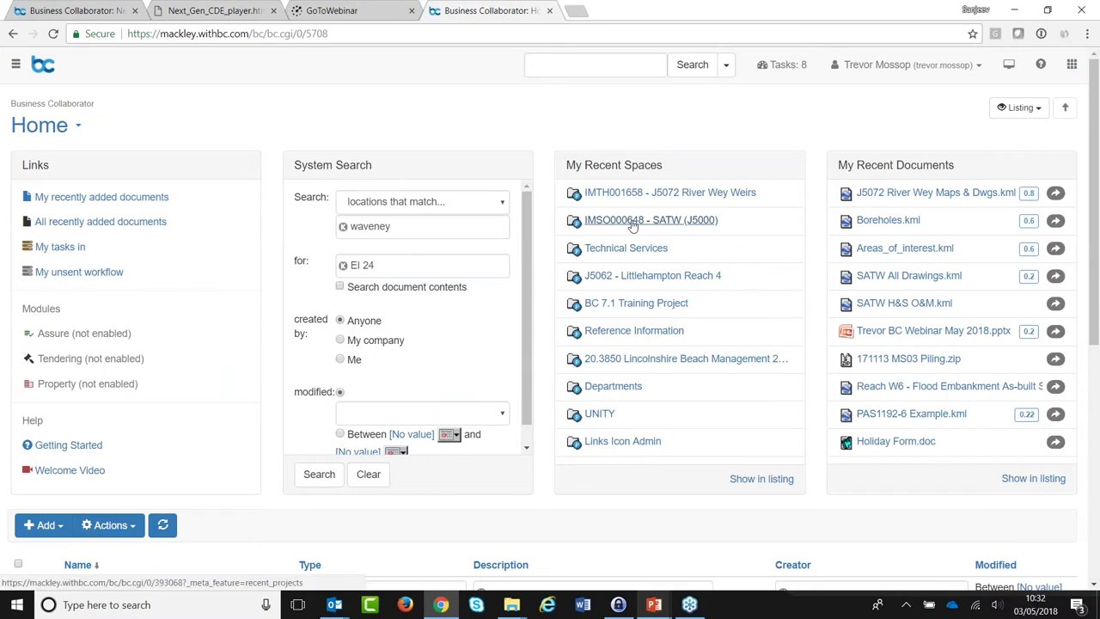
left_click(632, 225)
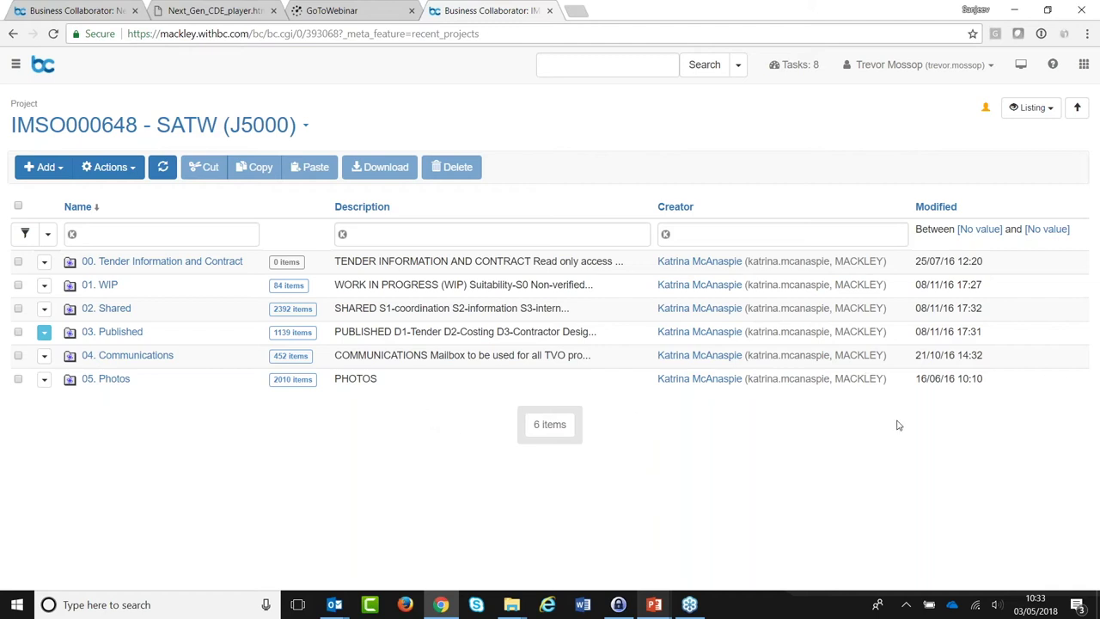
left_click(1041, 112)
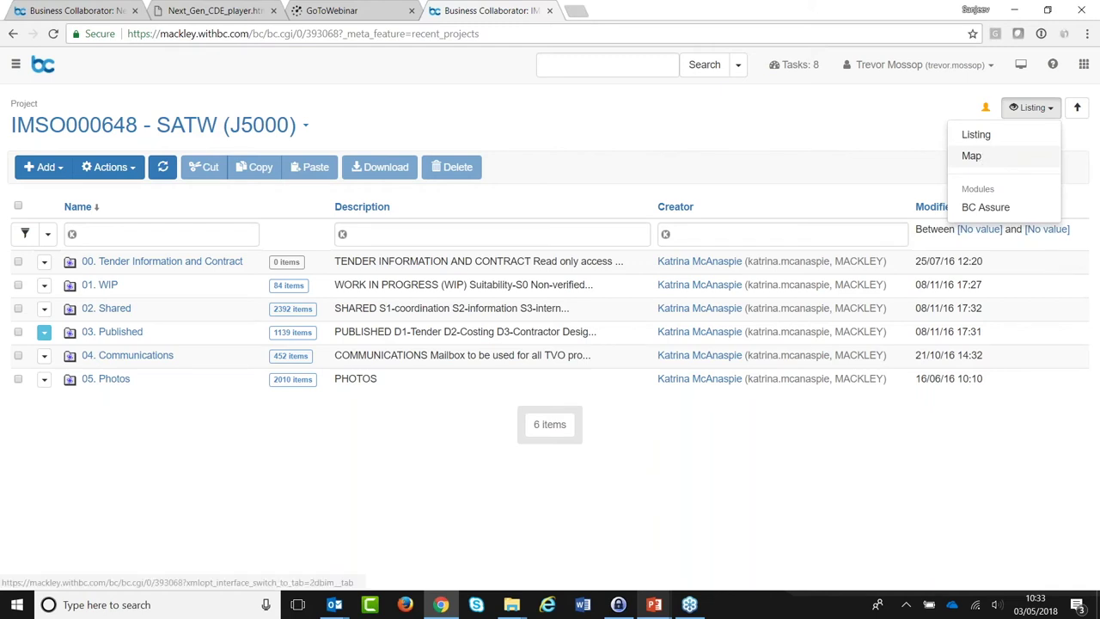
left_click(971, 155)
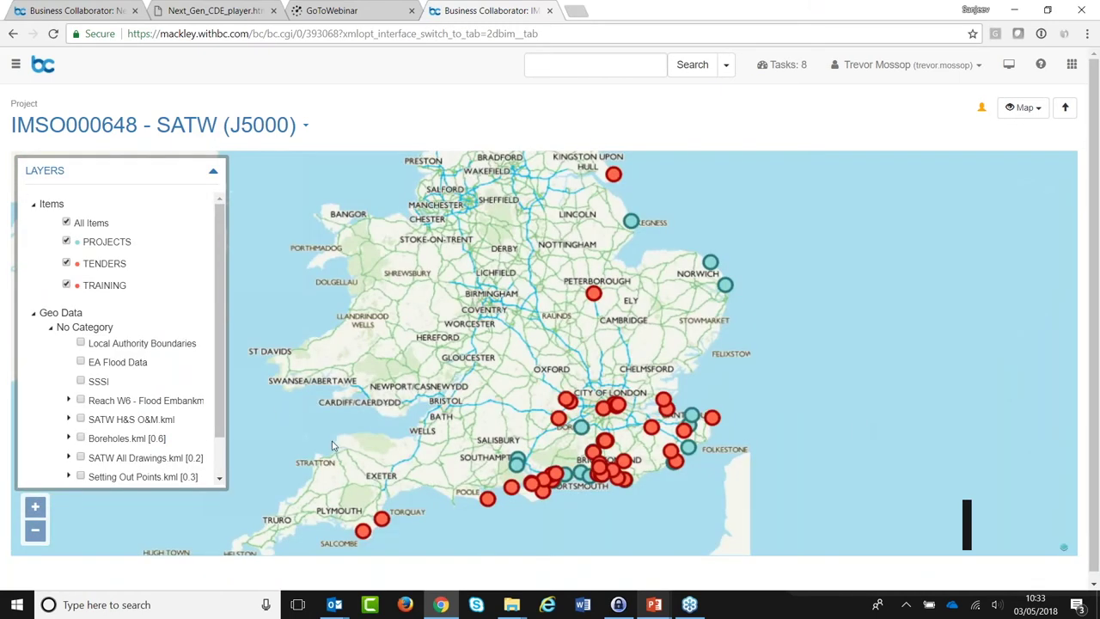
Turn on the Boreholes.kml layer and locate borehole EB2/WS+DP1 from its list on the map.
left_click_drag(217, 403, 222, 447)
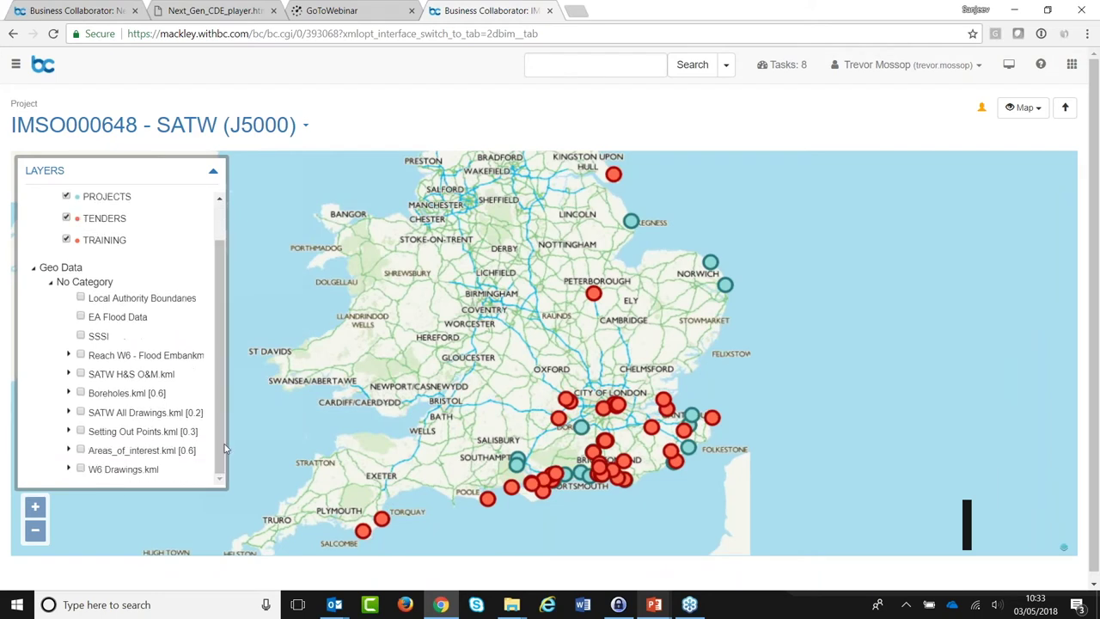
left_click(77, 393)
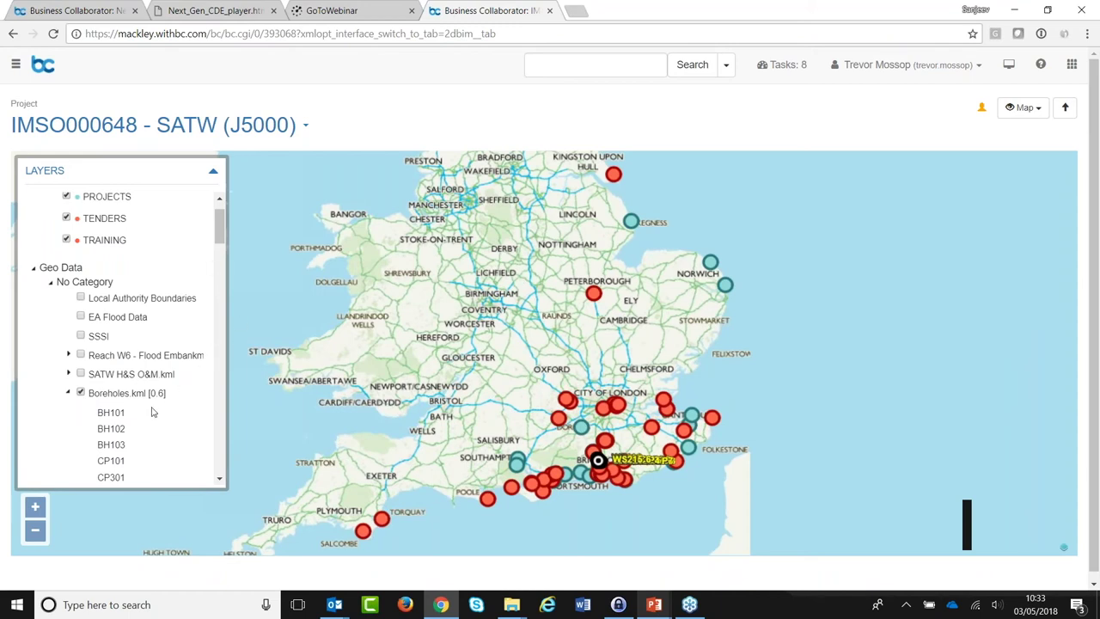
scroll(152, 403, "down", 10)
scroll(151, 398, "down", 15)
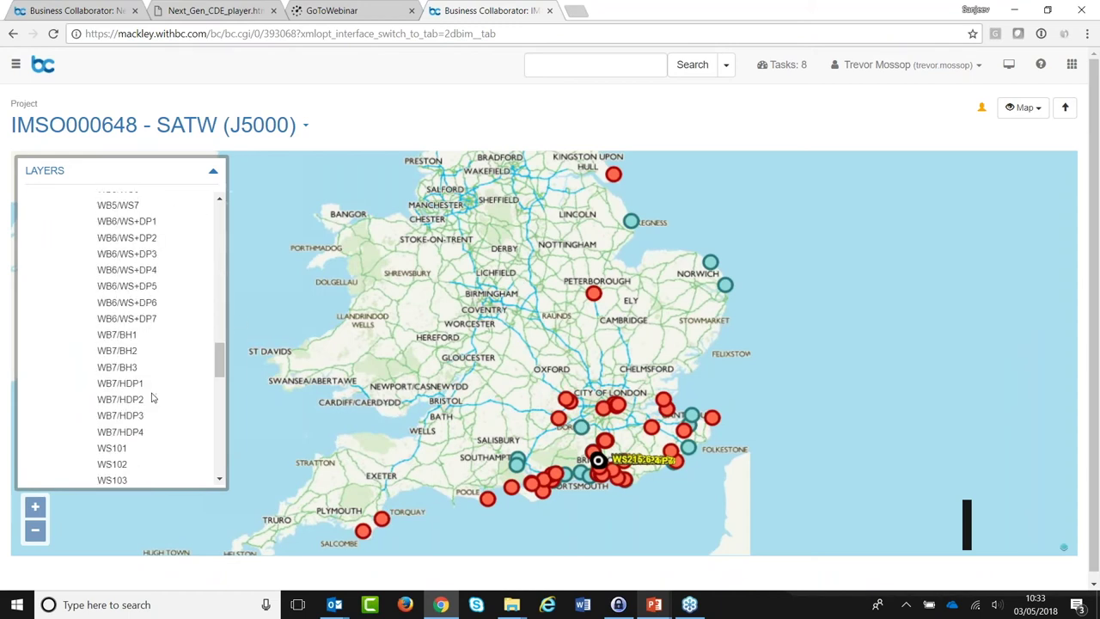
scroll(153, 391, "up", 10)
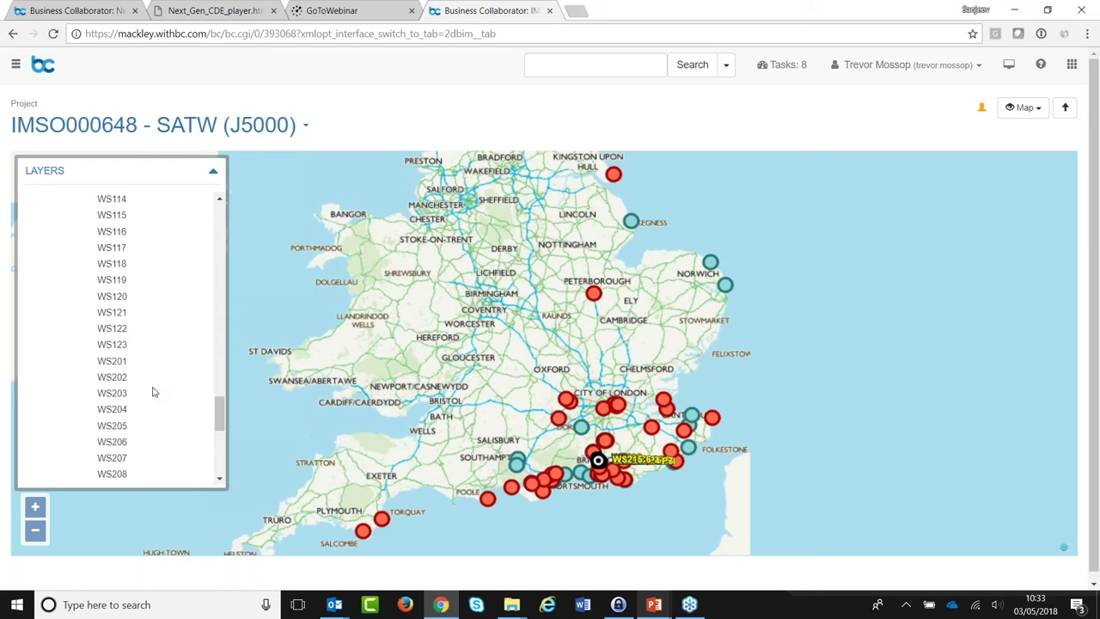
scroll(162, 392, "up", 15)
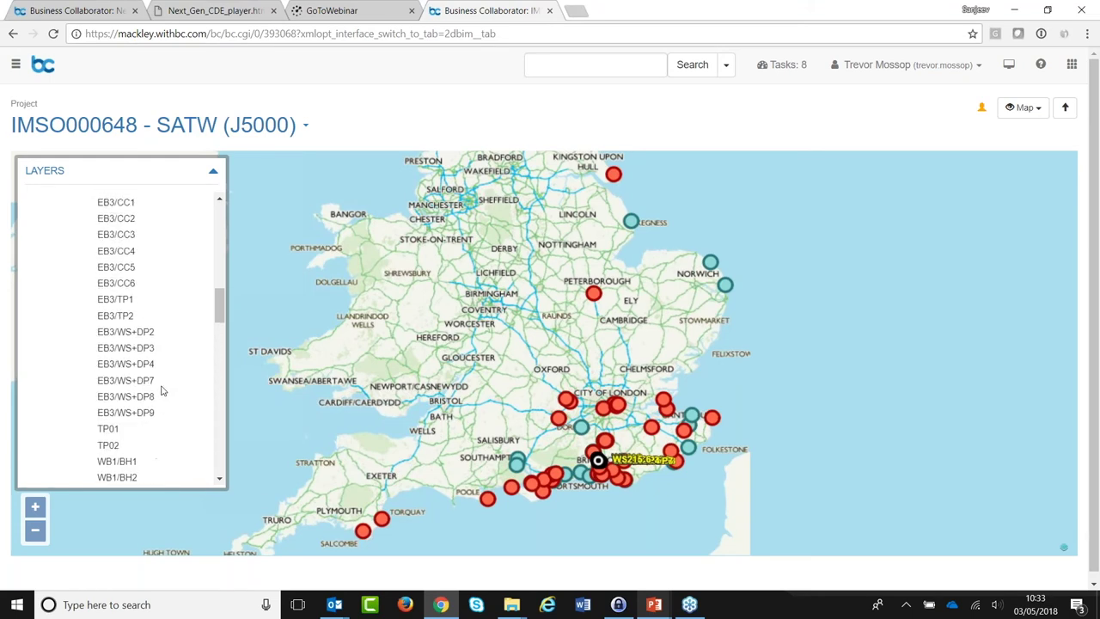
scroll(163, 386, "down", 10)
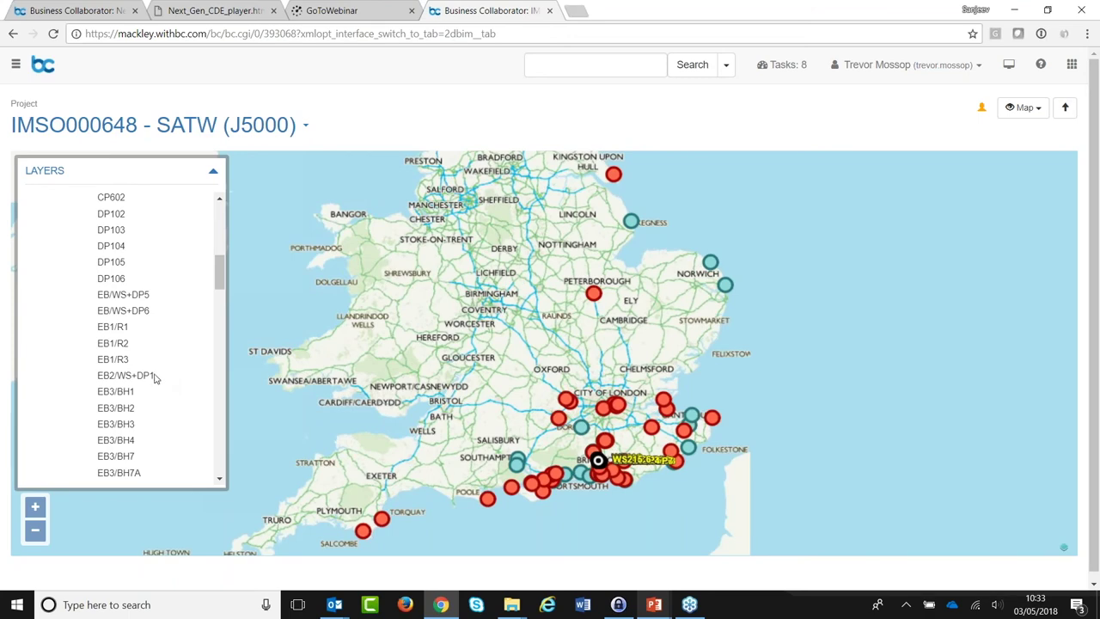
left_click(144, 377)
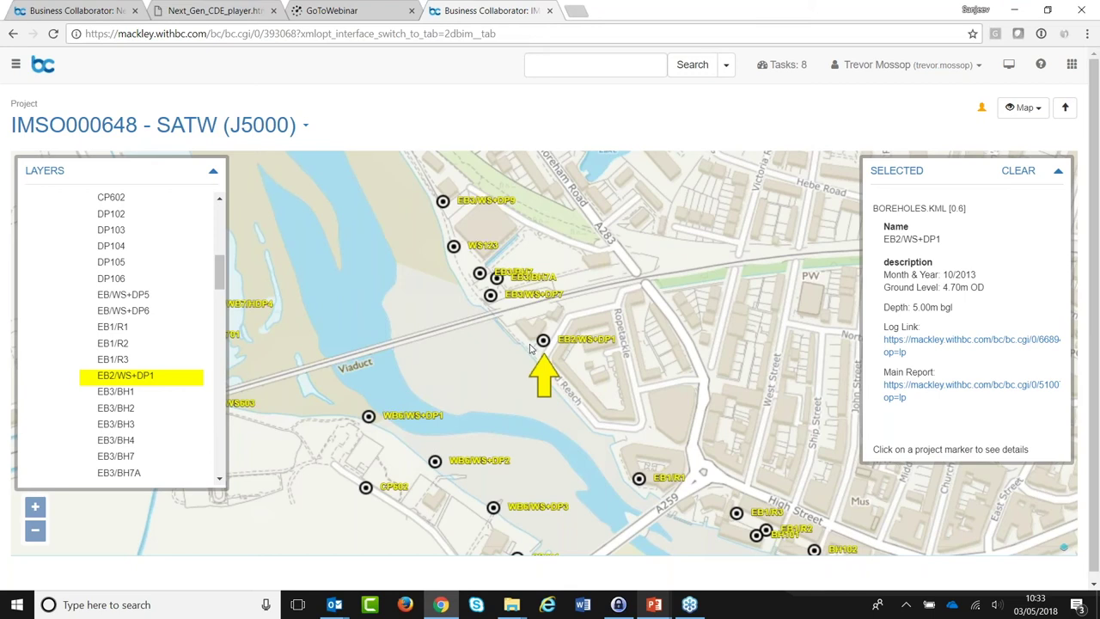
Select the neighbouring borehole EB3/WS+DP7 on the map and open its linked log PDF.
left_click(491, 295)
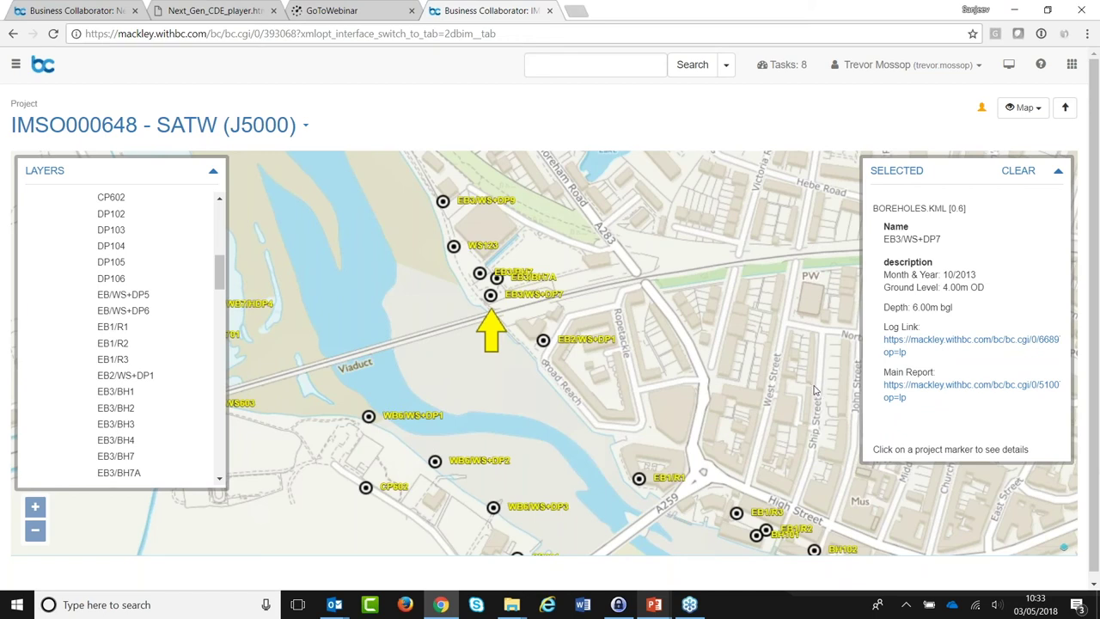
left_click(890, 345)
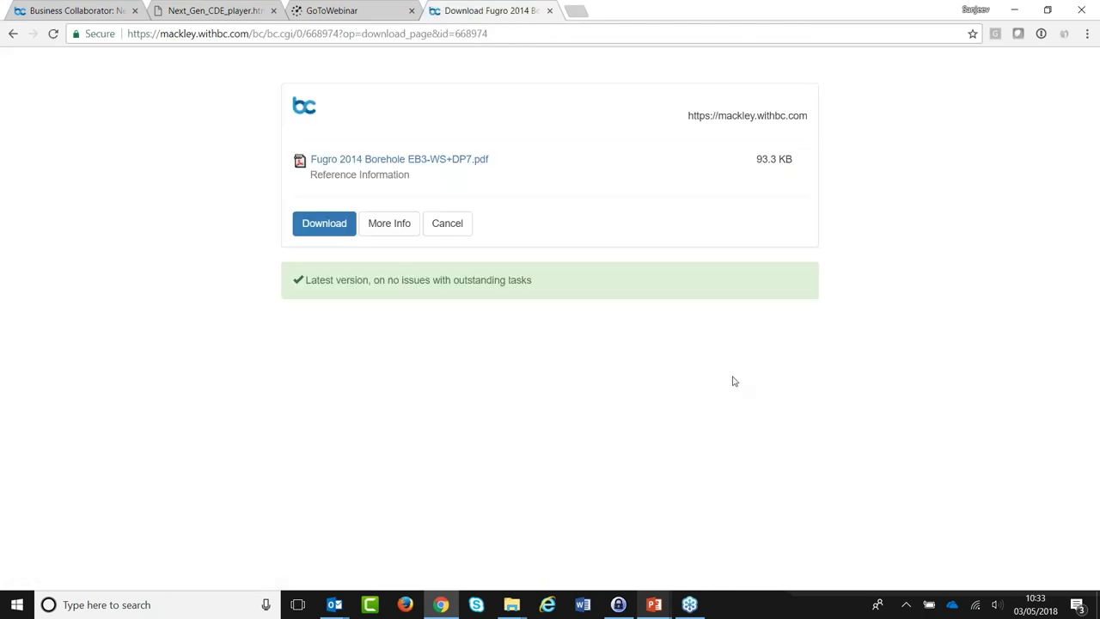
left_click(328, 225)
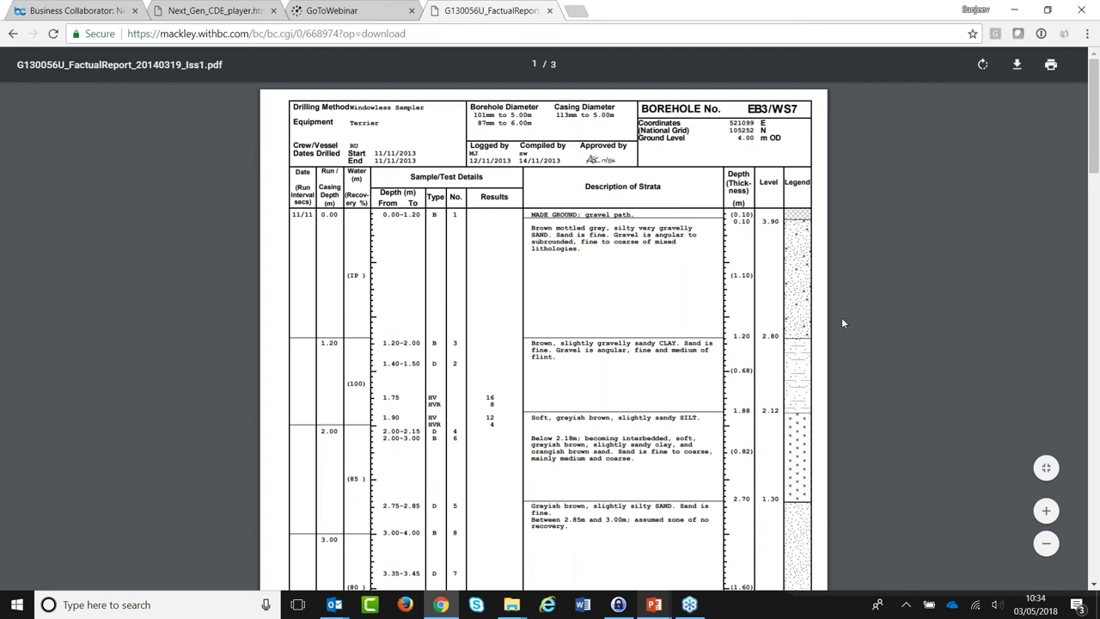
Look through the strata descriptions and remarks on the pages of the EB3/WS7 borehole log.
scroll(841, 325, "down", 5)
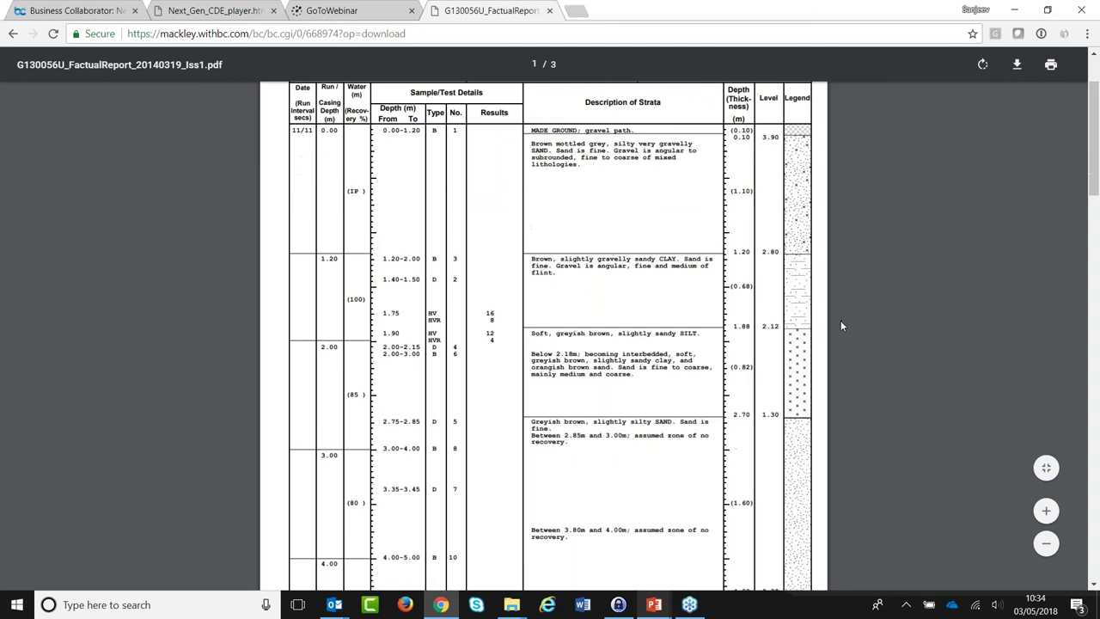
scroll(840, 322, "down", 8)
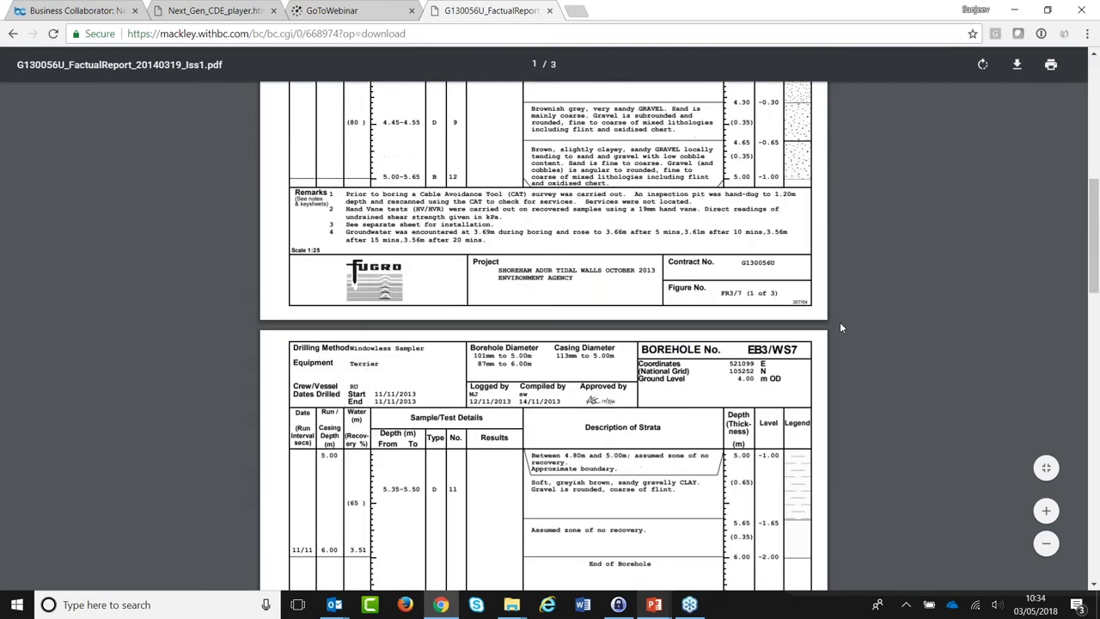
scroll(839, 323, "up", 3)
scroll(839, 323, "up", 12)
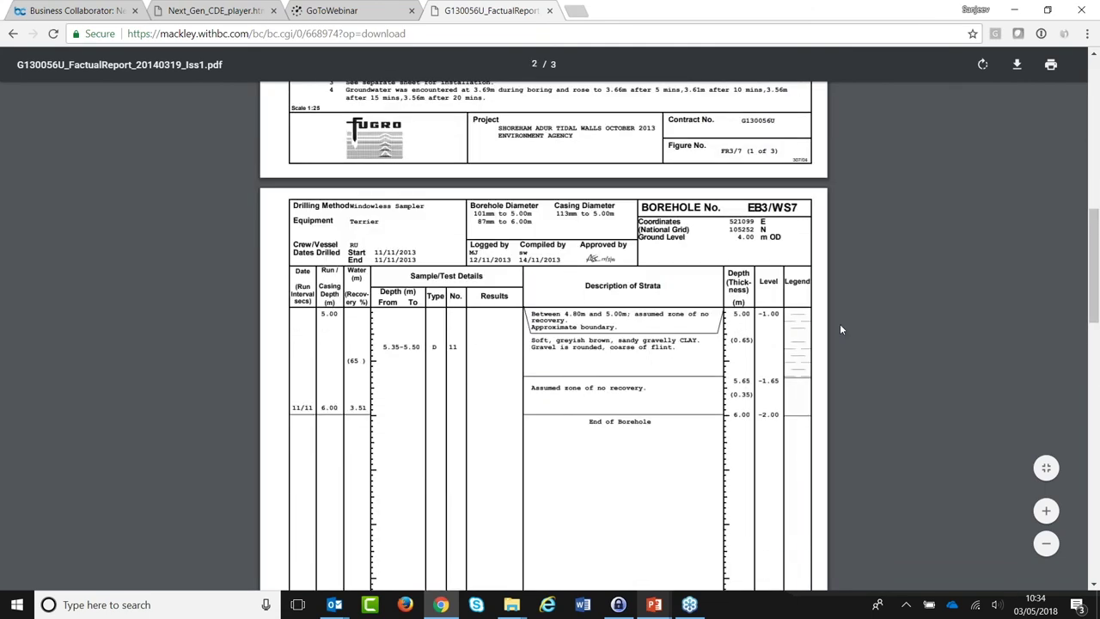